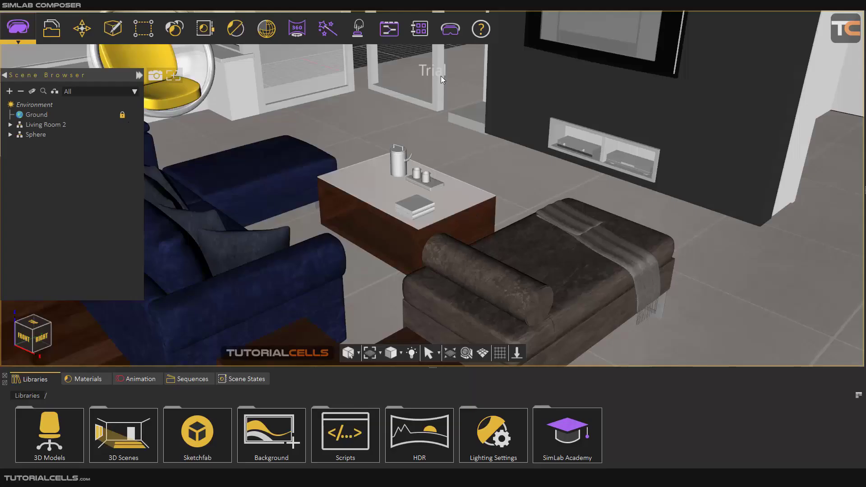
# Step: Select the two small wooden side tables beside the blue sofa, one after the other
pyautogui.scroll(-5, 430, 173)
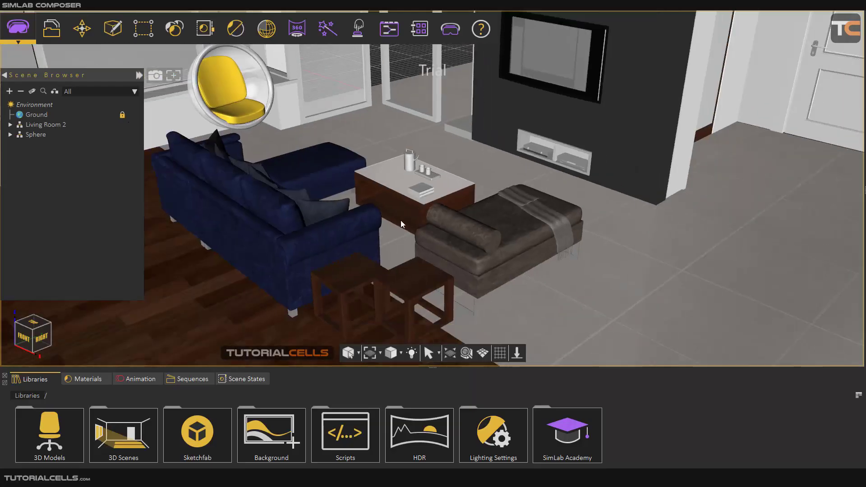
pyautogui.scroll(1, 424, 209)
pyautogui.scroll(3, 426, 207)
pyautogui.scroll(3, 473, 194)
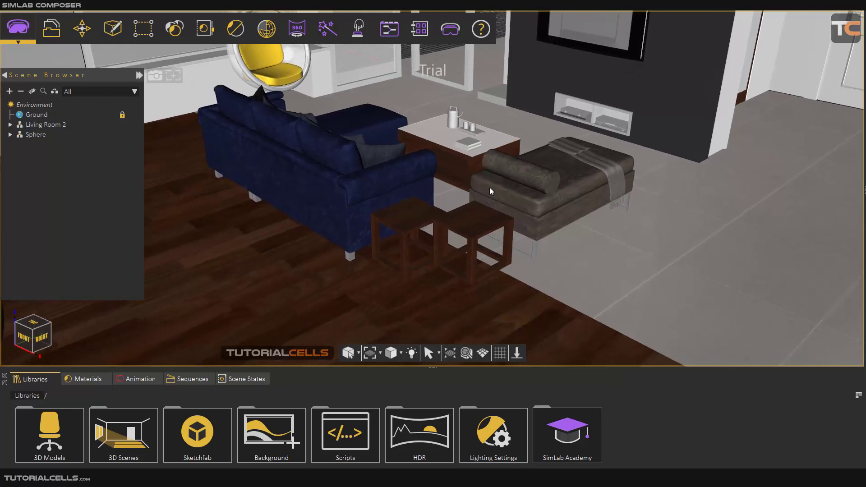
pyautogui.click(488, 203)
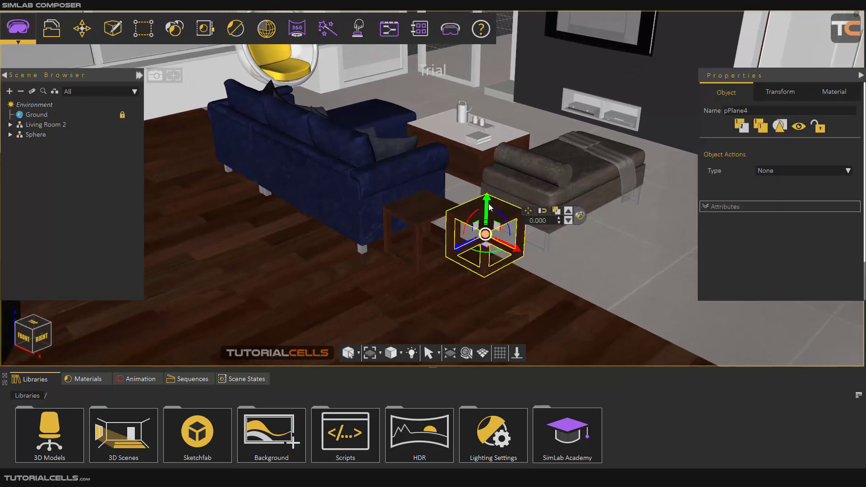
pyautogui.click(429, 202)
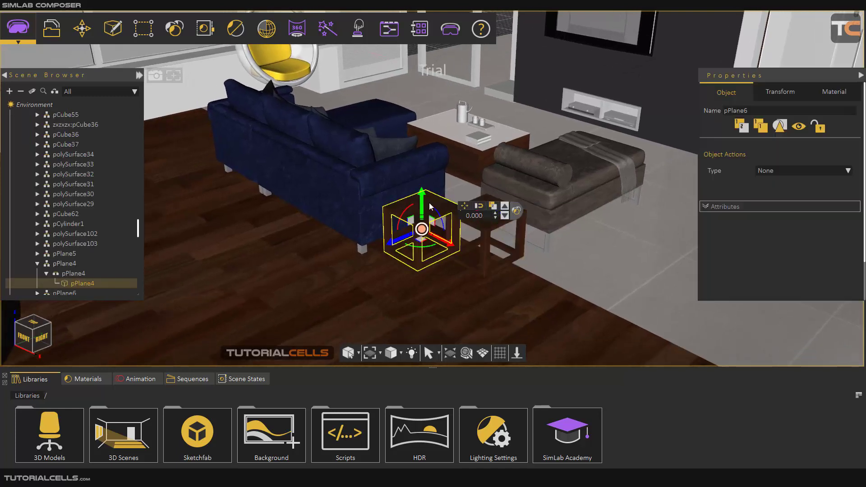
# Step: Select both side tables, the bench's bolster and the blue sofa's chaise together, and undo a trial move of the group
pyautogui.click(485, 229)
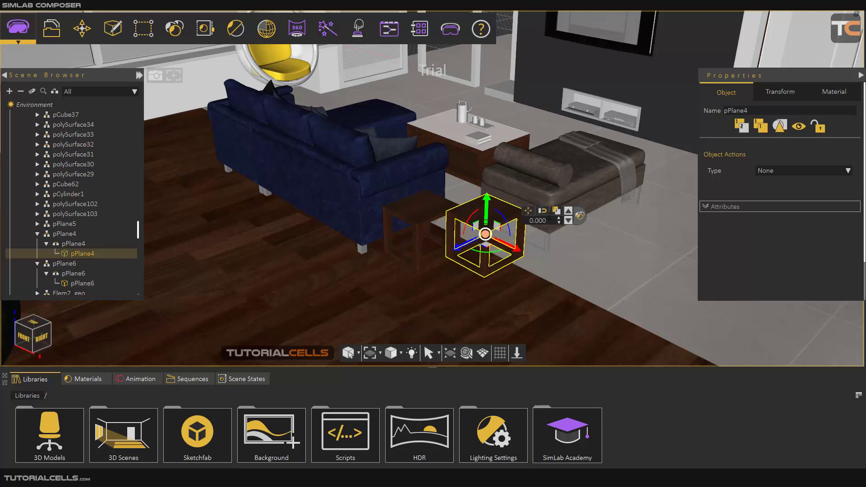
pyautogui.keyDown('ctrl'); pyautogui.click(418, 212); pyautogui.keyUp('ctrl')
pyautogui.keyDown('ctrl'); pyautogui.click(524, 161); pyautogui.keyUp('ctrl')
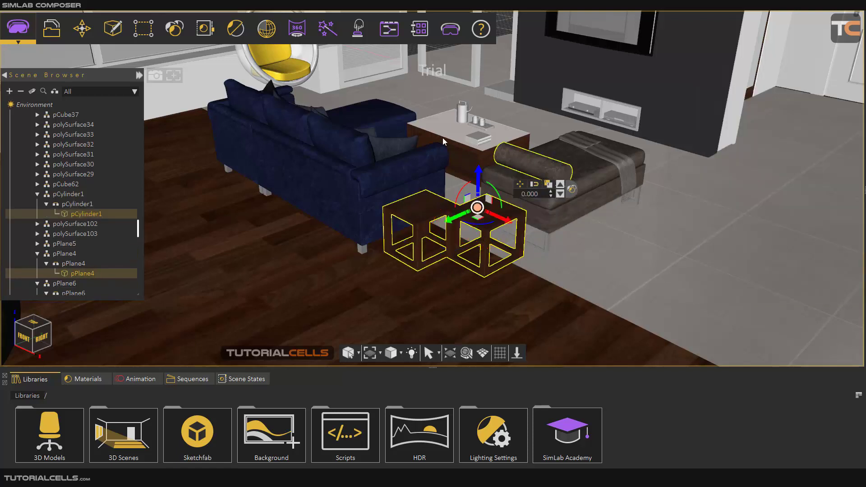
pyautogui.keyDown('ctrl'); pyautogui.click(383, 108); pyautogui.keyUp('ctrl')
pyautogui.moveTo(383, 165); pyautogui.dragTo(358, 178)
pyautogui.hotkey('ctrl', 'z')
# Step: Select the yellow sphere, its parent Sphere node in the scene tree, and its 3DGeom-6 geometry again
pyautogui.scroll(-3, 339, 182)
pyautogui.moveTo(389, 180); pyautogui.dragTo(627, 162, button='middle')
pyautogui.moveTo(388, 210); pyautogui.dragTo(469, 199, button='middle')
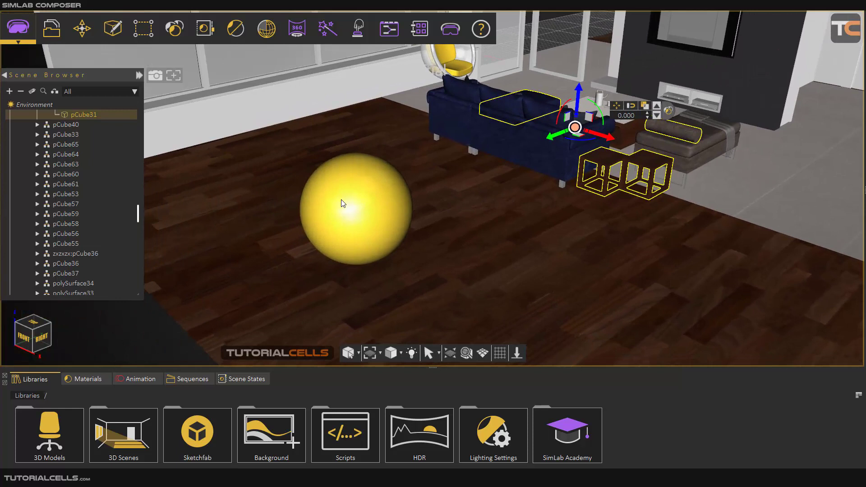
pyautogui.click(341, 199)
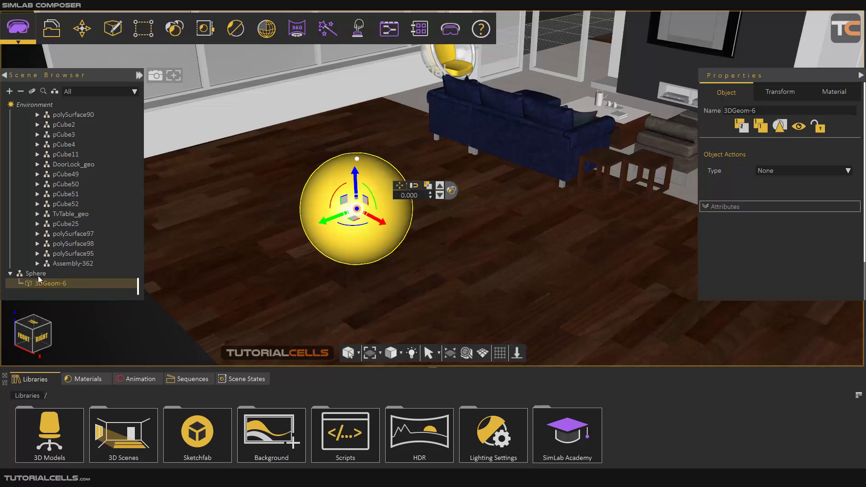
pyautogui.click(36, 272)
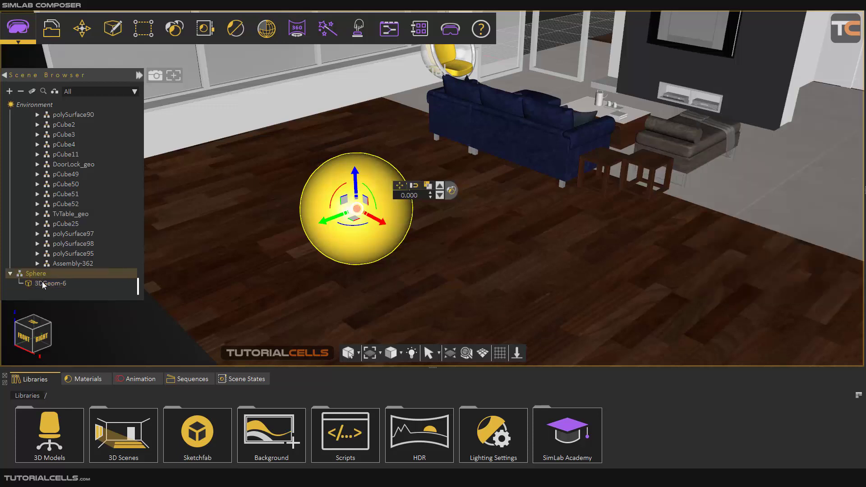
pyautogui.click(42, 281)
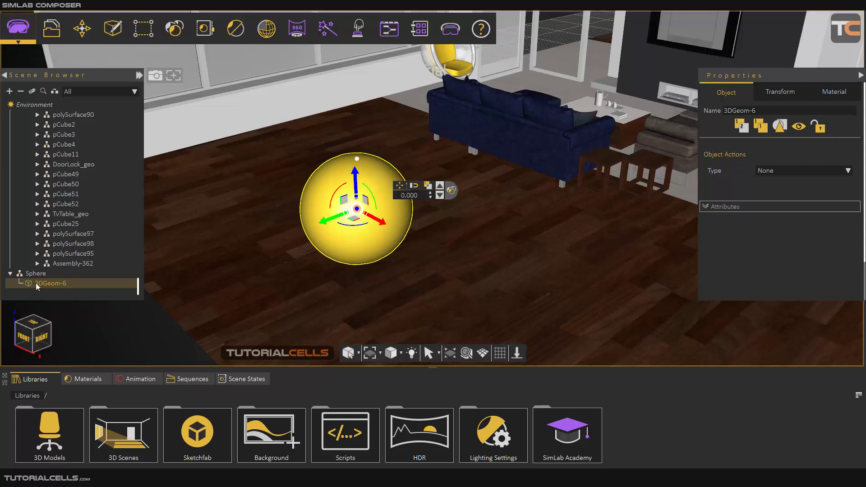
# Step: Select the kettle's lid on the coffee table and its top parent pCylinder9, and undo a trial move of the whole kettle
pyautogui.scroll(-2, 264, 233)
pyautogui.moveTo(336, 230); pyautogui.dragTo(287, 249, button='middle')
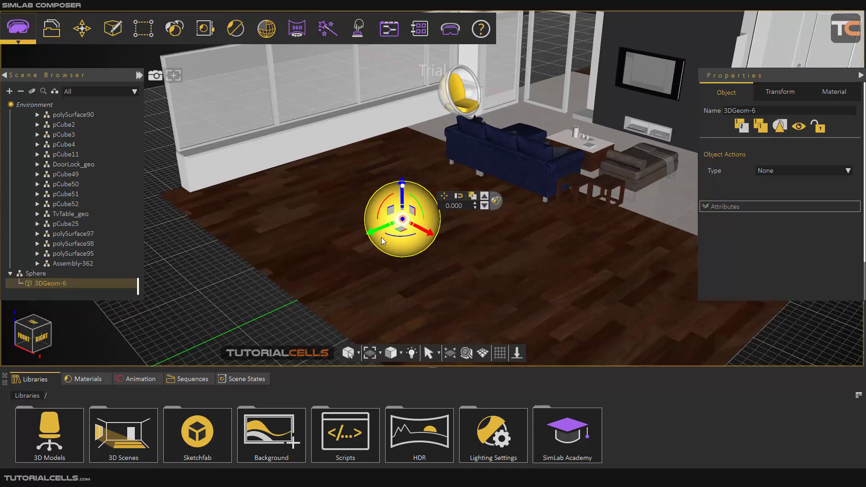
pyautogui.scroll(5, 579, 135)
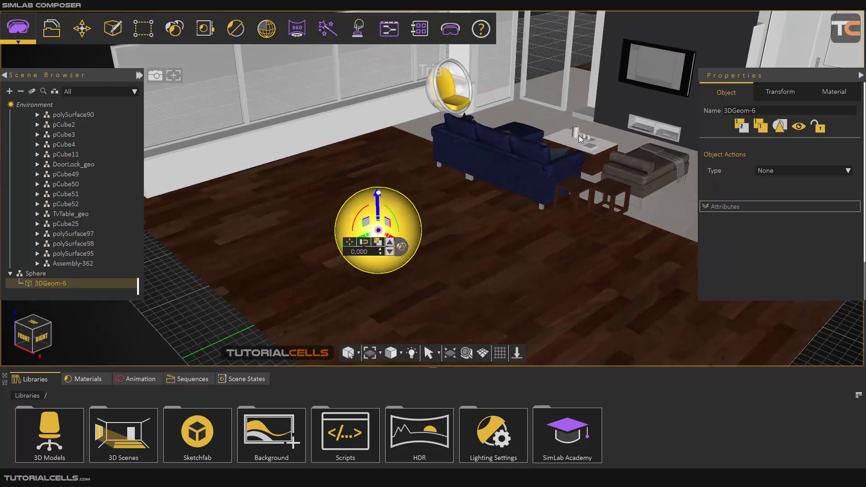
pyautogui.scroll(6, 580, 132)
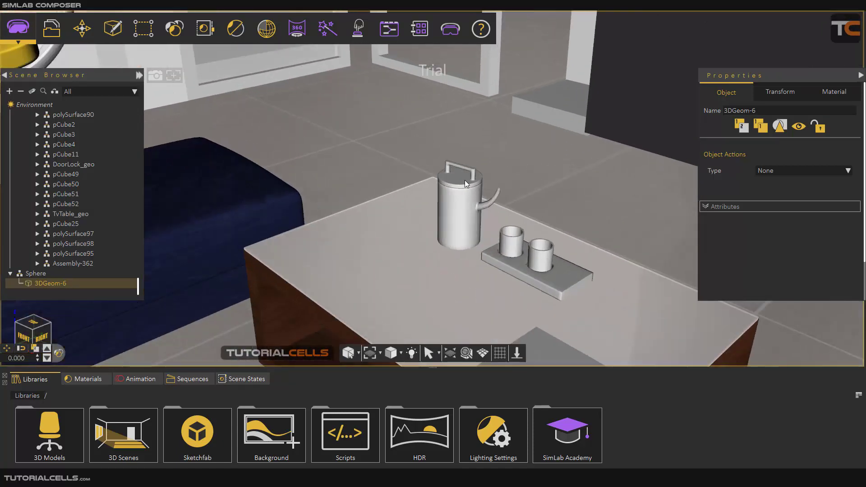
pyautogui.click(462, 179)
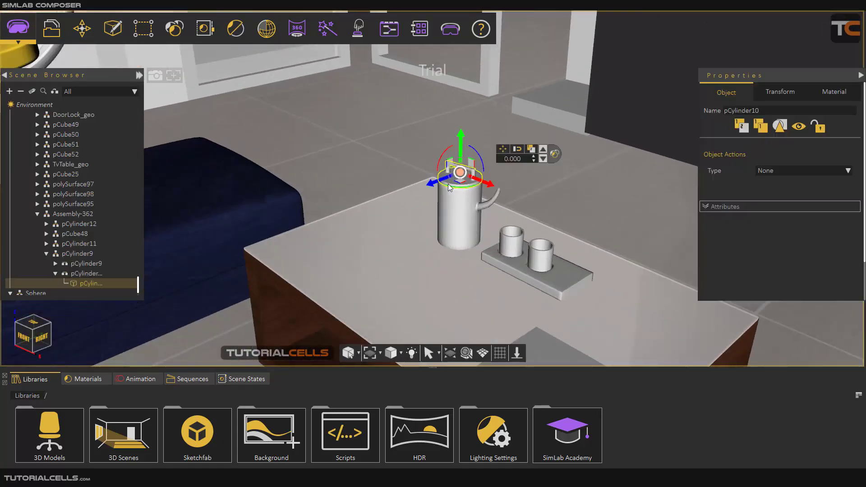
pyautogui.click(75, 274)
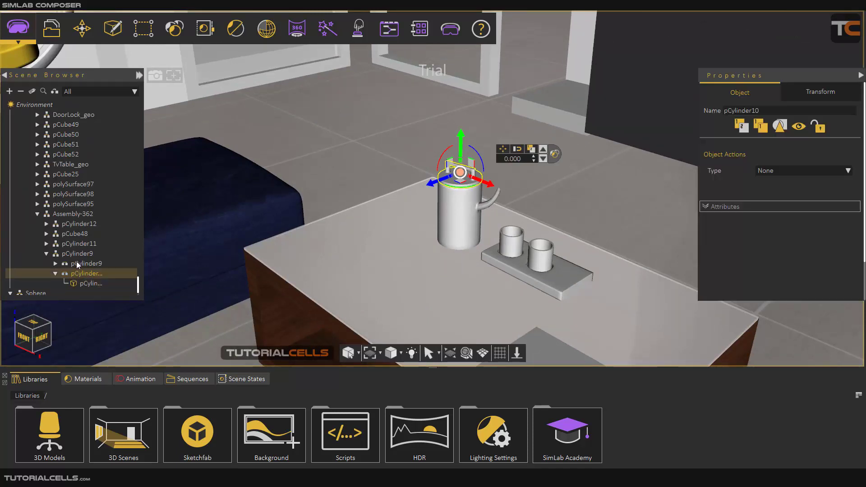
pyautogui.click(75, 254)
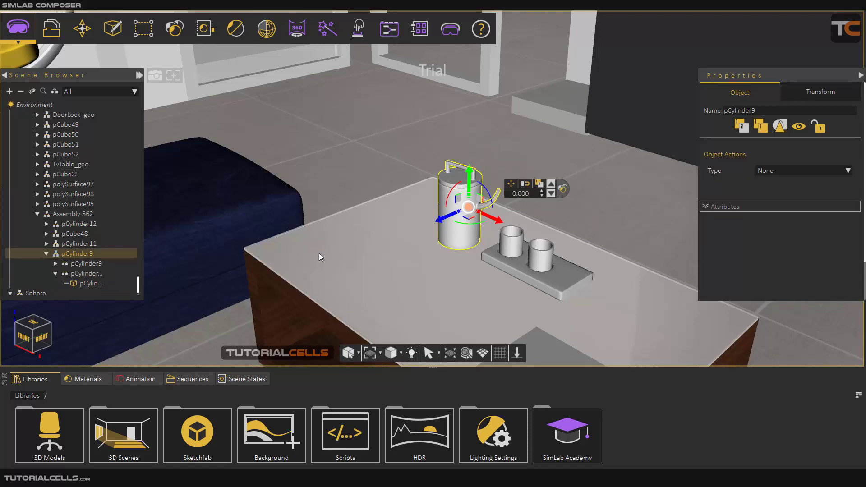
pyautogui.moveTo(441, 221); pyautogui.dragTo(431, 228)
pyautogui.hotkey('ctrl', 'z')
# Step: Select the lid's geometry under pCylinder10 and extend the selection two parent levels up to the whole kettle
pyautogui.click(79, 286)
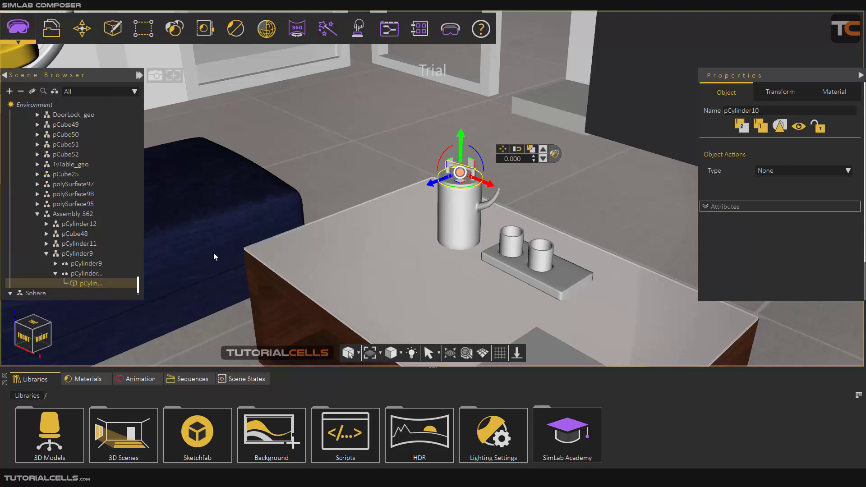
pyautogui.click(543, 152)
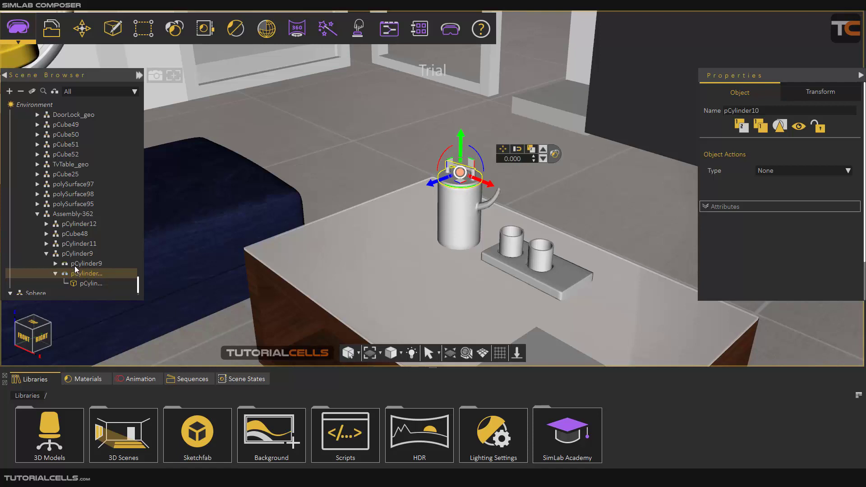
pyautogui.click(544, 151)
# Step: Climb the selection from the kettle's lid to the Living Room 2 root and collapse the whole scene tree
pyautogui.click(446, 171)
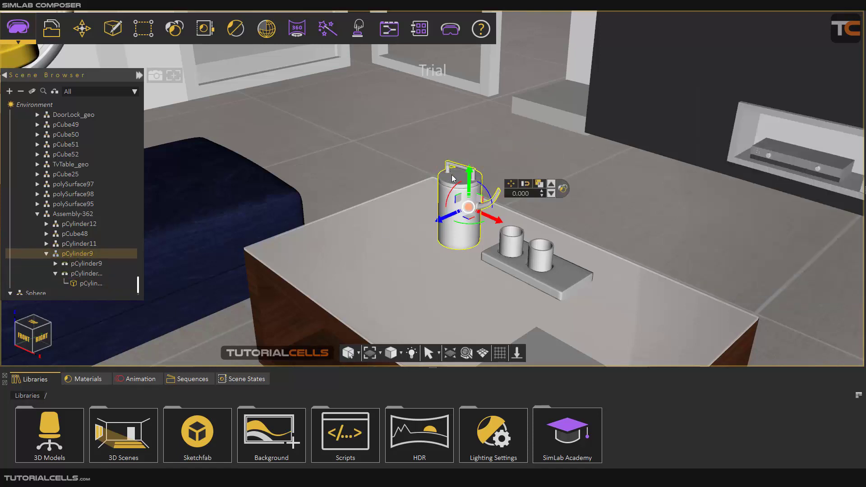
pyautogui.scroll(5, 456, 175)
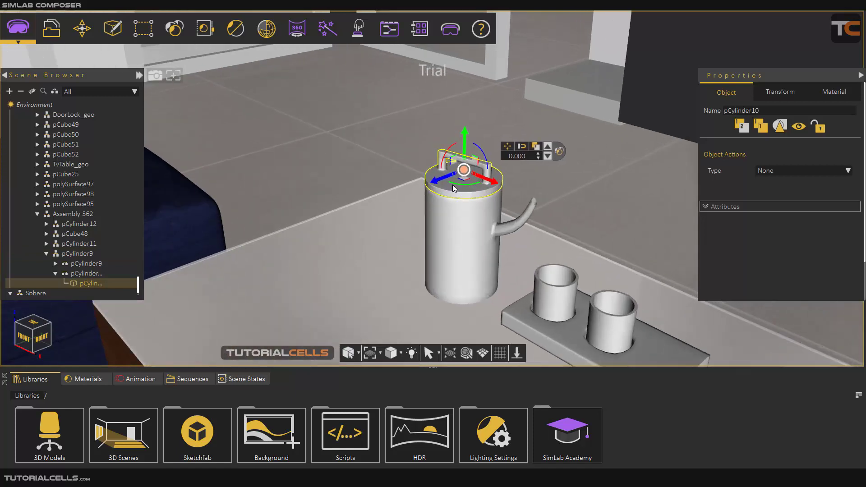
pyautogui.click(452, 186)
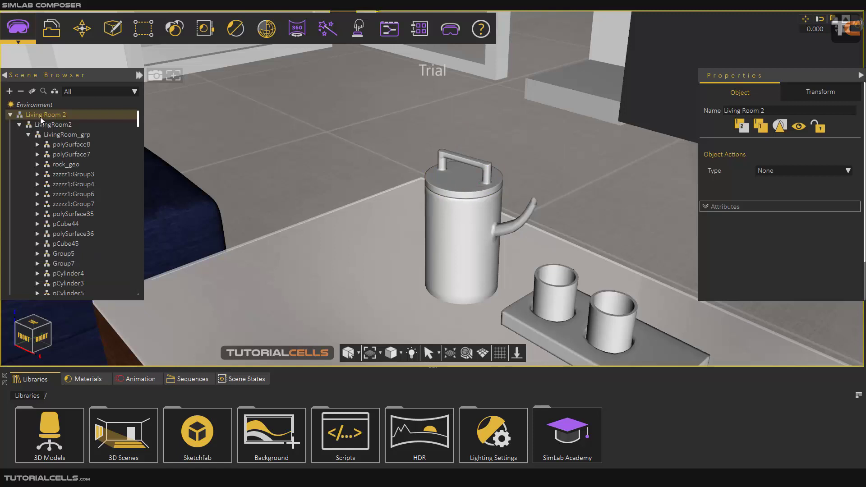
pyautogui.click(20, 92)
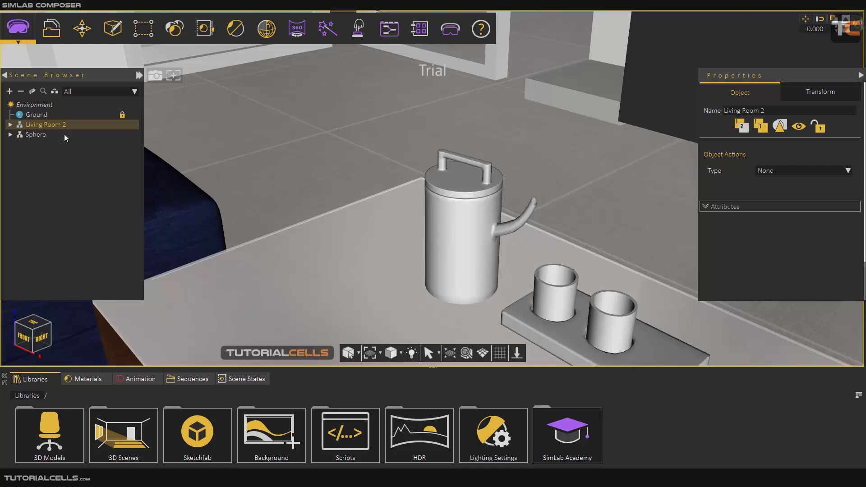
pyautogui.scroll(-10, 352, 203)
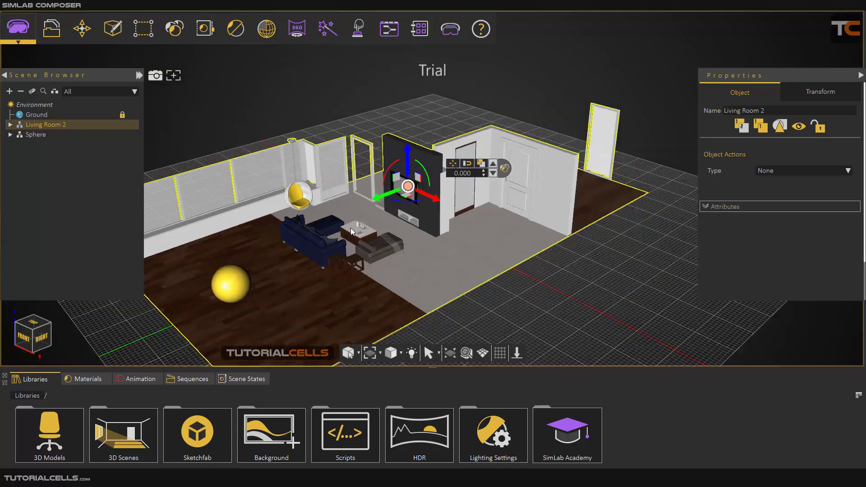
pyautogui.scroll(-3, 352, 230)
pyautogui.scroll(2, 351, 232)
pyautogui.moveTo(370, 201); pyautogui.dragTo(368, 206)
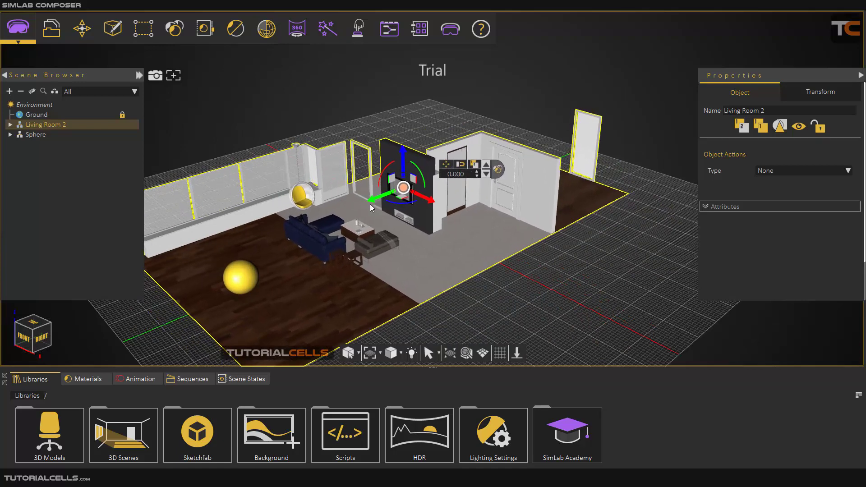
# Step: Select the kettle's lid in the scene again and raise the selection through its parents to the whole kettle
pyautogui.scroll(3, 367, 205)
pyautogui.scroll(2, 316, 285)
pyautogui.scroll(2, 315, 266)
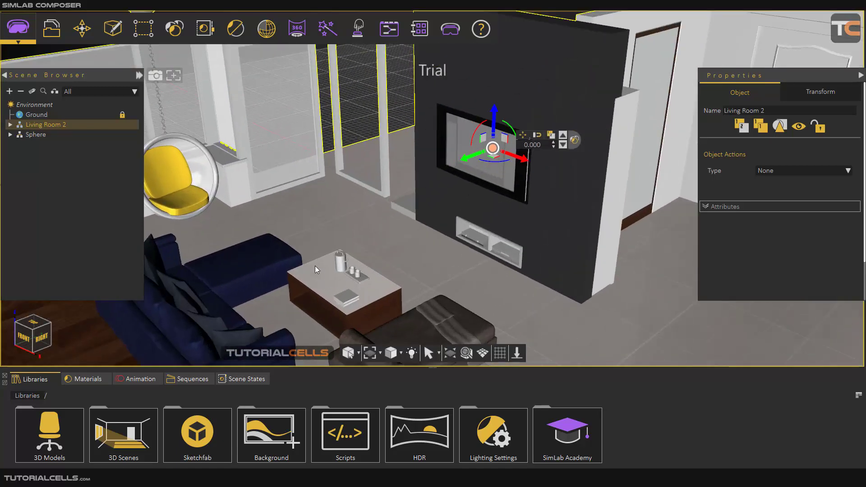
pyautogui.scroll(3, 329, 256)
pyautogui.scroll(3, 362, 250)
pyautogui.scroll(3, 362, 250)
pyautogui.click(394, 234)
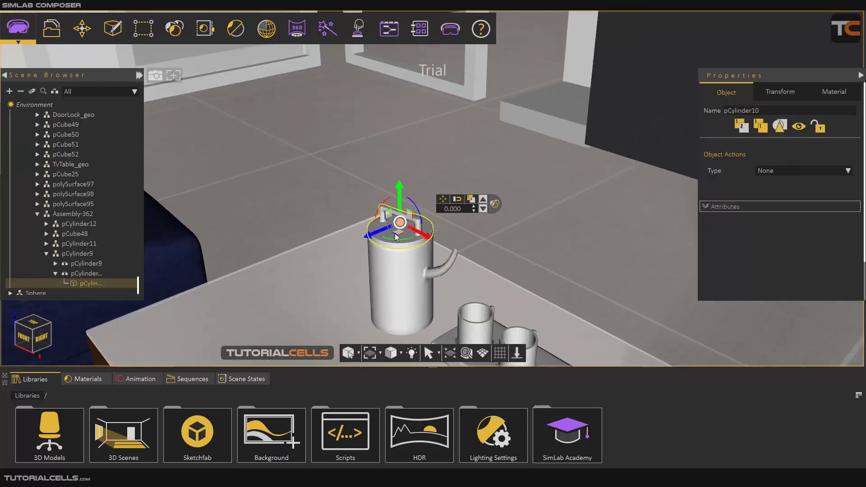
pyautogui.scroll(3, 385, 242)
pyautogui.moveTo(386, 243); pyautogui.dragTo(478, 220, button='middle')
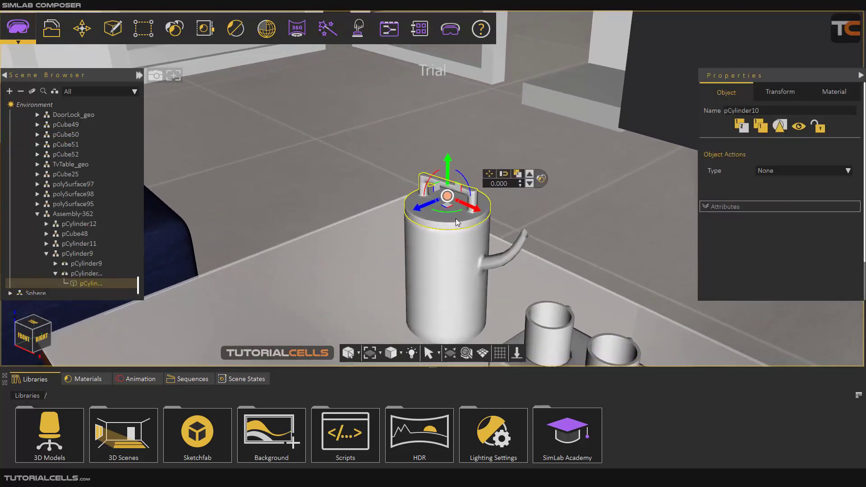
pyautogui.click(431, 216)
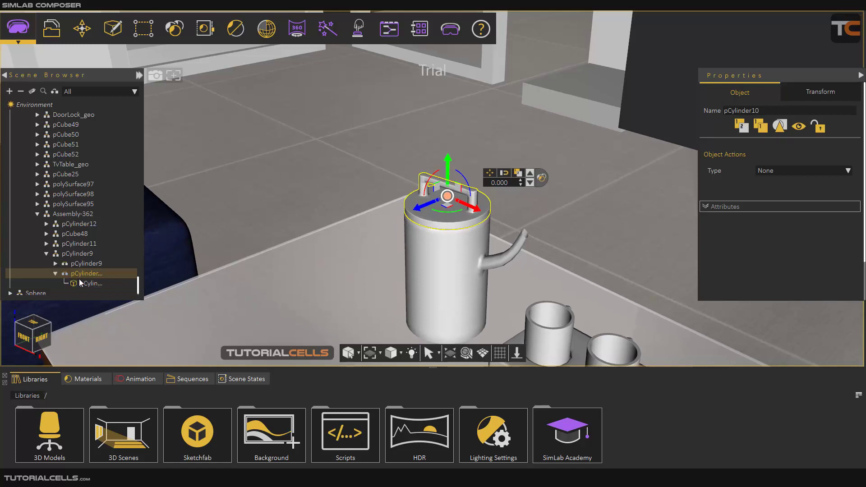
pyautogui.click(429, 220)
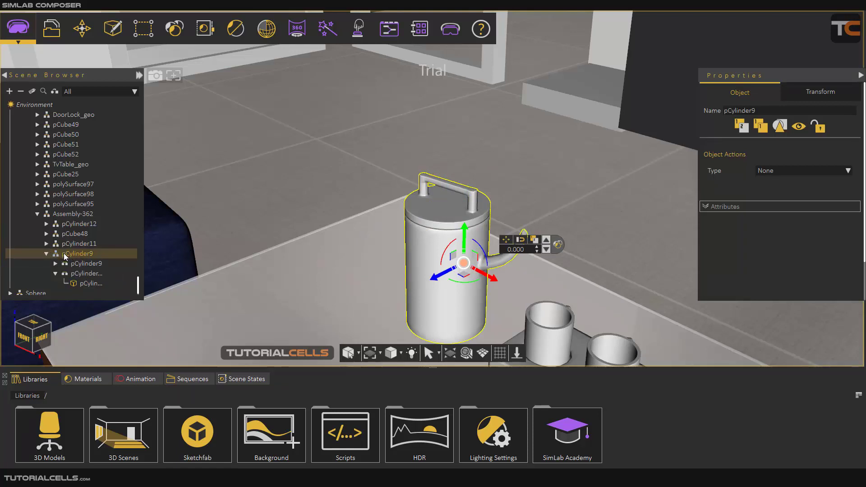
# Step: Step through the kettle's levels in the scene tree from the lid geometry up to pCylinder9, collapsing the lid part and the kettle node
pyautogui.click(77, 282)
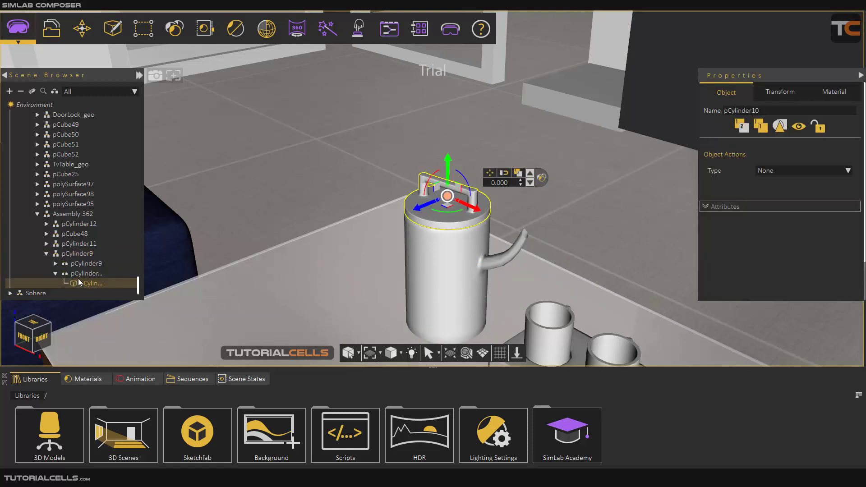
pyautogui.click(77, 272)
pyautogui.click(56, 273)
pyautogui.click(77, 254)
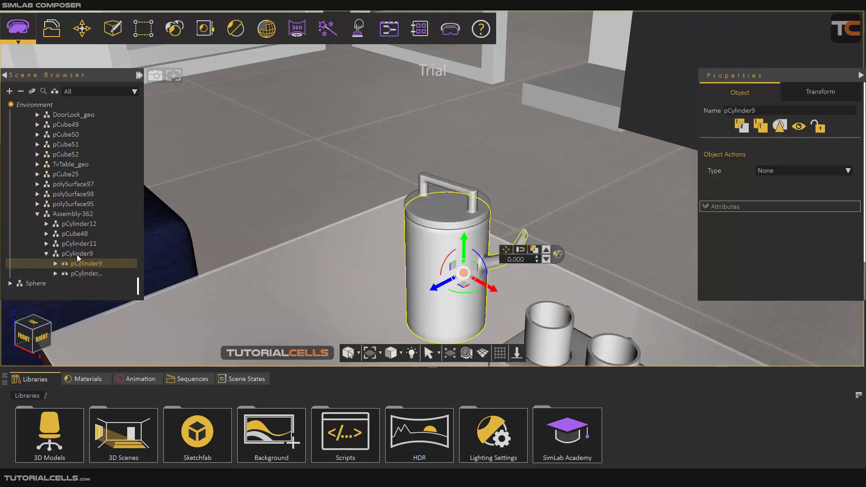
pyautogui.click(46, 255)
# Step: Select the four child objects of Assembly-362 from pCylinder9 to pCylinder12, and switch the selection to Assembly-362 itself
pyautogui.click(64, 273)
pyautogui.moveTo(72, 264); pyautogui.dragTo(71, 239)
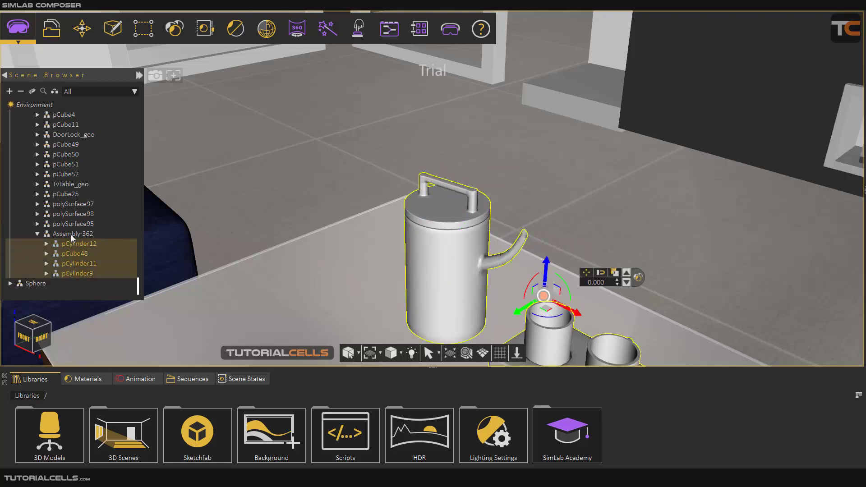
pyautogui.click(72, 234)
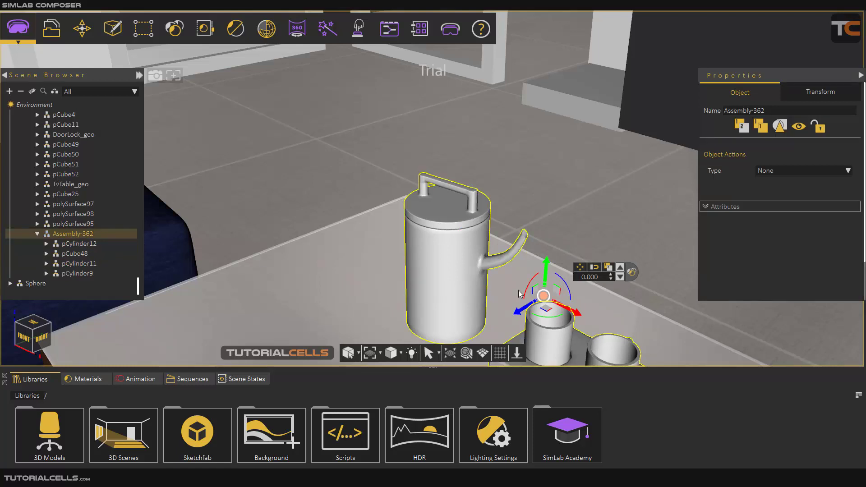
# Step: Try moving the Assembly-362 tea set on the coffee table and undo the move
pyautogui.scroll(-3, 518, 291)
pyautogui.moveTo(520, 295); pyautogui.dragTo(486, 253, button='middle')
pyautogui.moveTo(491, 243); pyautogui.dragTo(480, 252)
pyautogui.hotkey('ctrl', 'z')
# Step: Collapse the whole scene tree and bring the full living room with the yellow sphere into view
pyautogui.scroll(-6, 365, 255)
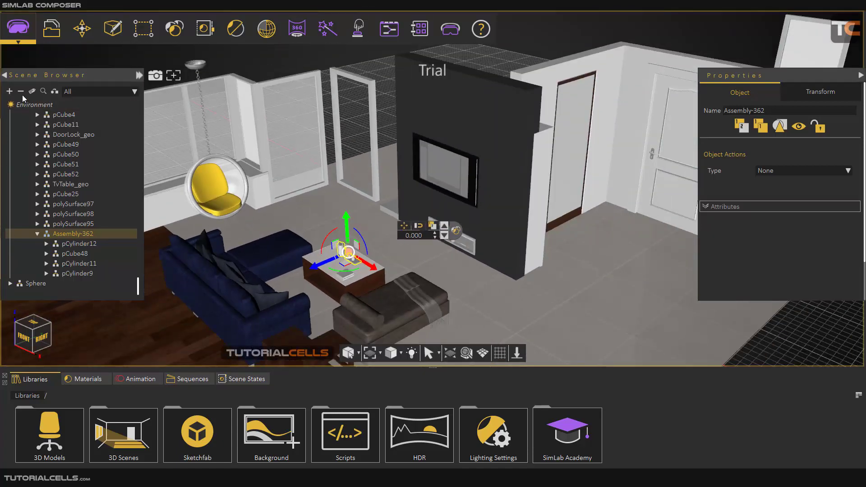
pyautogui.click(21, 92)
pyautogui.scroll(-2, 270, 235)
pyautogui.moveTo(502, 198); pyautogui.dragTo(566, 194, button='middle')
pyautogui.scroll(-5, 382, 225)
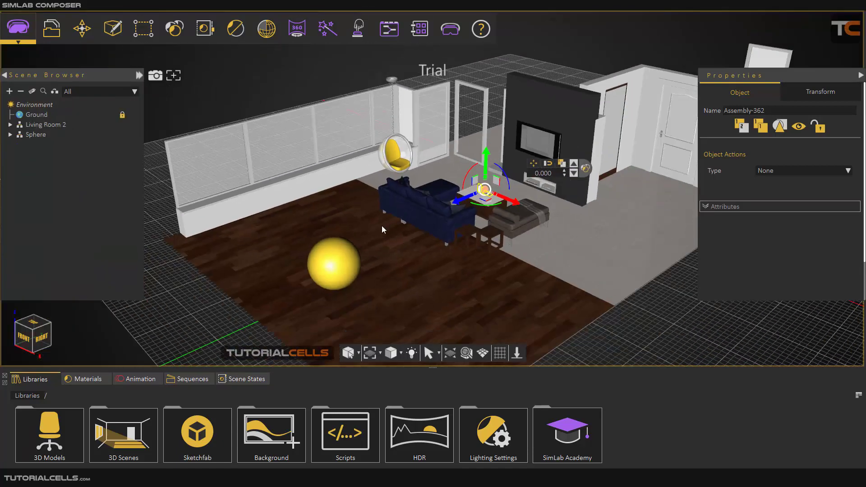
# Step: Create a box with width, depth and height of 1.00 and place it beside the yellow sphere on the wooden floor
pyautogui.click(371, 209)
pyautogui.scroll(1, 364, 218)
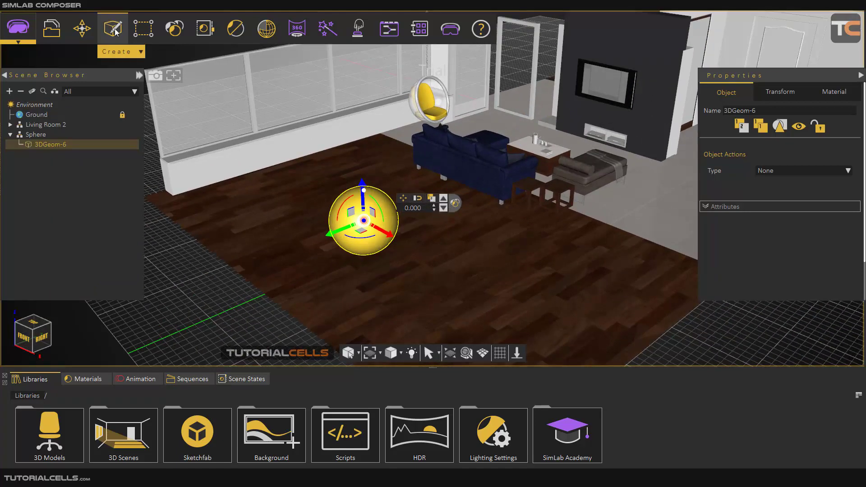
pyautogui.click(126, 53)
pyautogui.moveTo(151, 80)
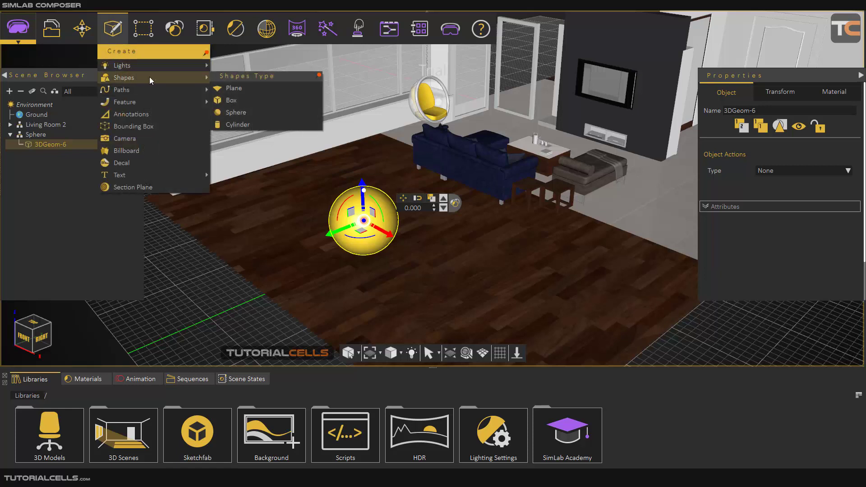
pyautogui.click(243, 99)
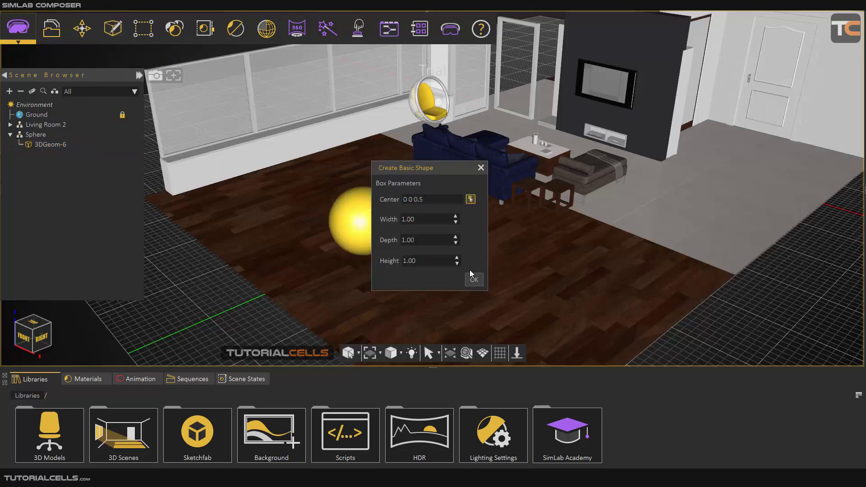
pyautogui.click(470, 199)
pyautogui.click(508, 295)
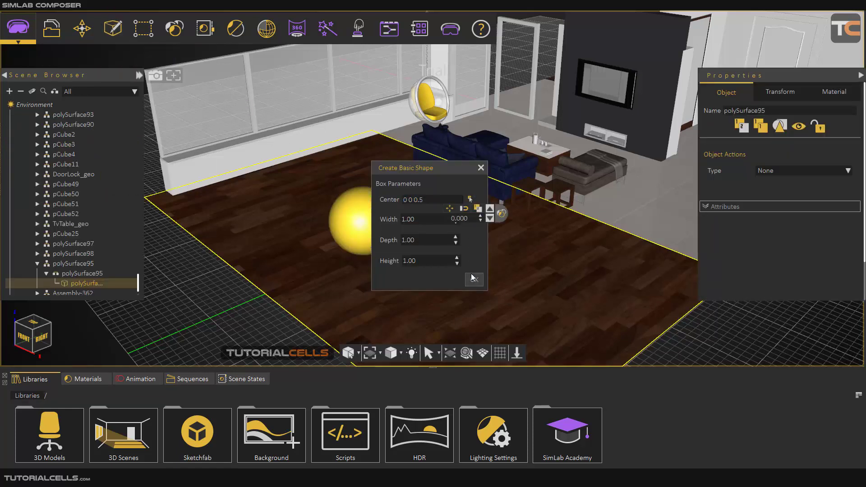
pyautogui.click(474, 279)
pyautogui.moveTo(597, 126); pyautogui.dragTo(473, 257)
# Step: Inspect the Box and Sphere nodes and their geometry children in the scene tree, leaving both nodes collapsed
pyautogui.click(20, 91)
pyautogui.click(27, 144)
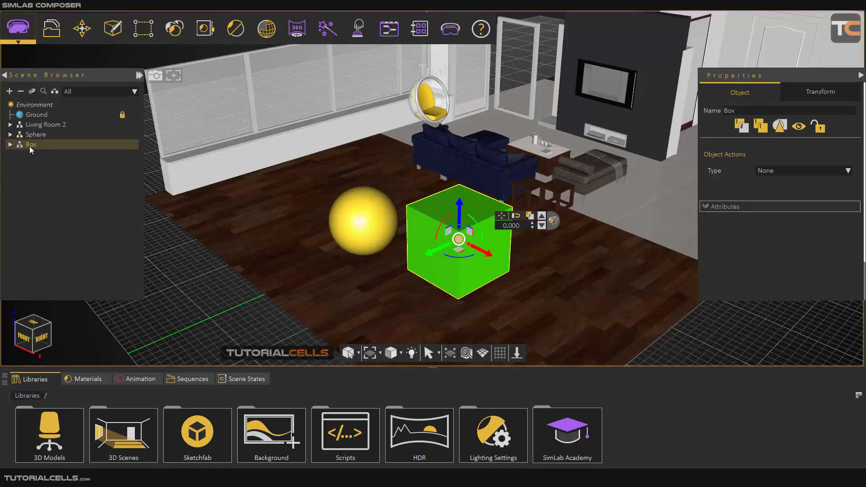
pyautogui.click(34, 134)
pyautogui.click(10, 144)
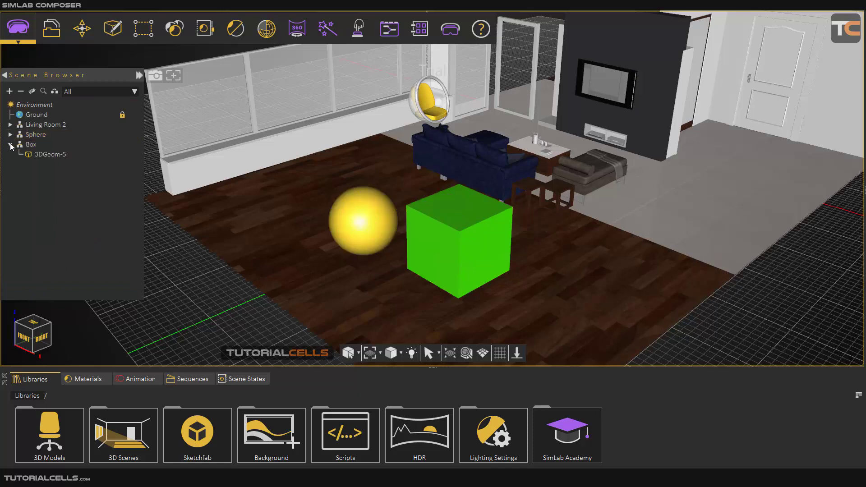
pyautogui.click(35, 155)
pyautogui.click(34, 135)
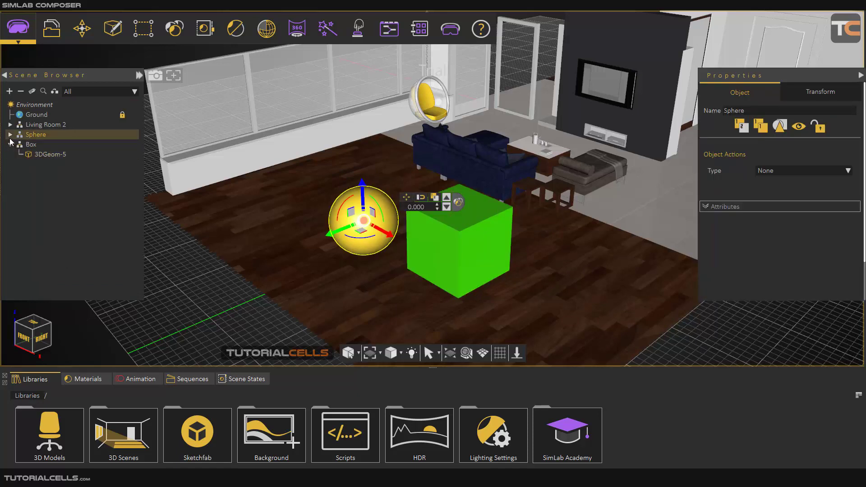
pyautogui.click(10, 135)
pyautogui.click(39, 144)
pyautogui.click(11, 135)
pyautogui.click(10, 144)
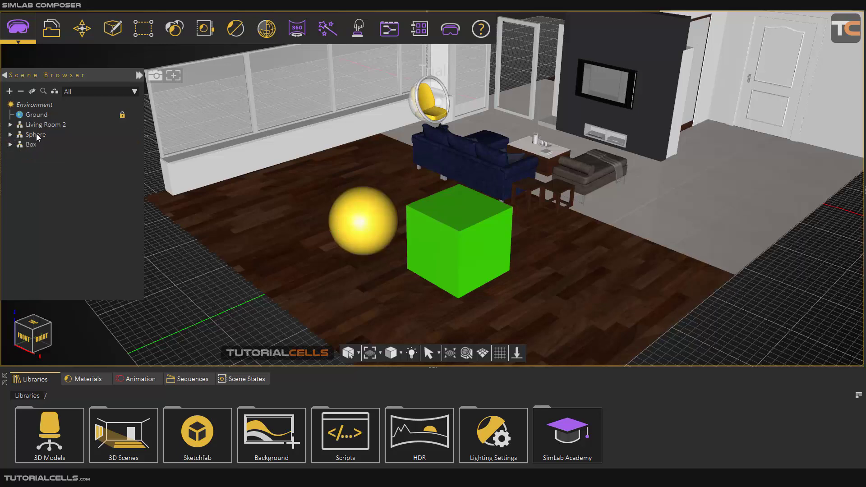
# Step: Select the Sphere and Box nodes together in the scene tree
pyautogui.click(36, 133)
pyautogui.keyDown('ctrl'); pyautogui.click(31, 144); pyautogui.keyUp('ctrl')
# Step: Try to change the parent of the selected Sphere and Box nodes
pyautogui.rightClick(32, 145)
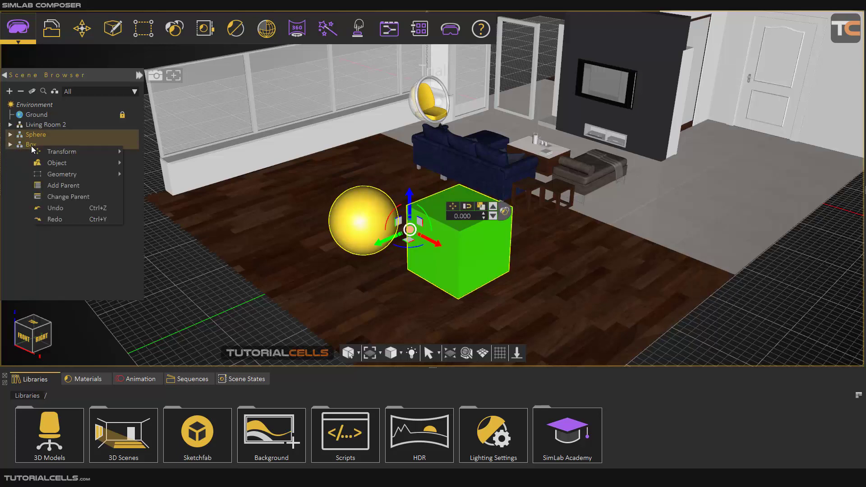
pyautogui.click(52, 198)
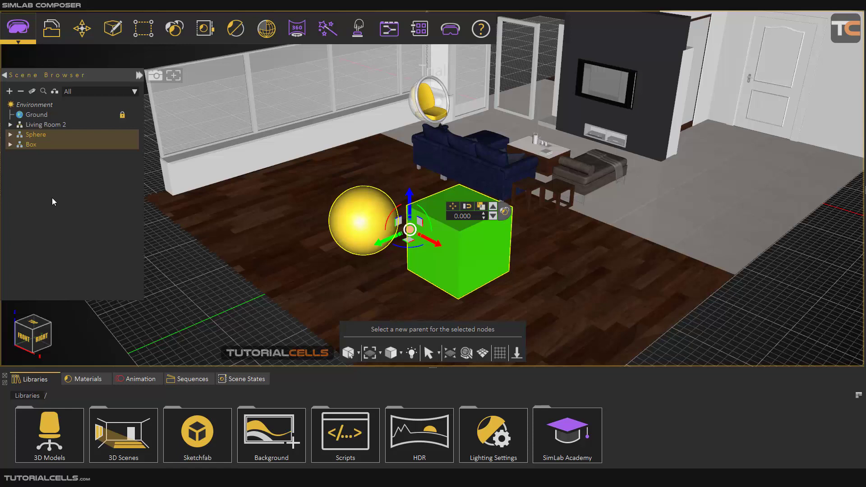
pyautogui.click(33, 145)
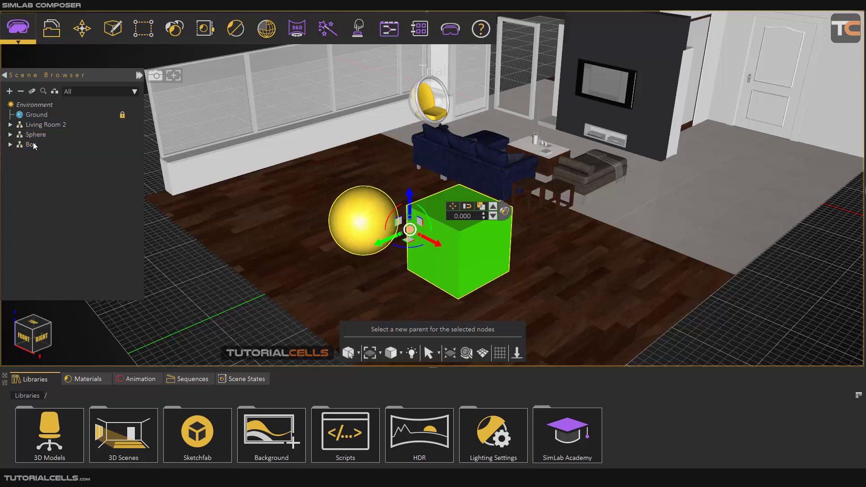
pyautogui.click(42, 174)
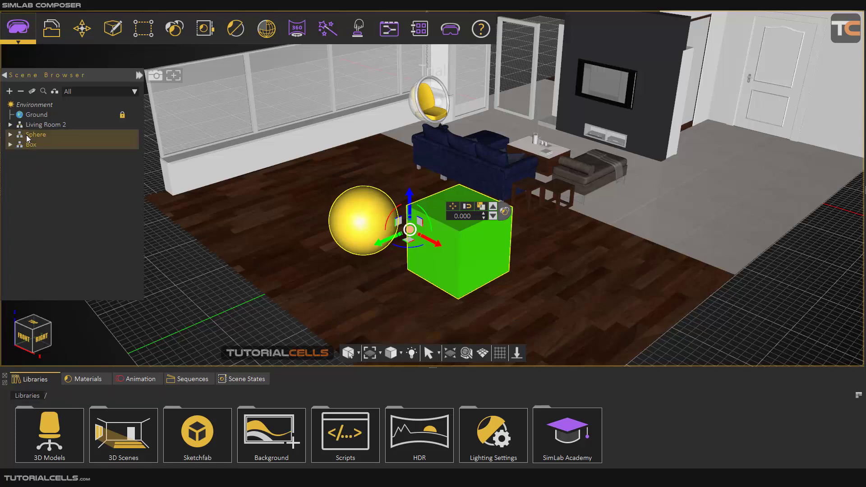
# Step: Add a common parent to the selected Sphere and Box nodes and collapse the new assembly
pyautogui.rightClick(28, 136)
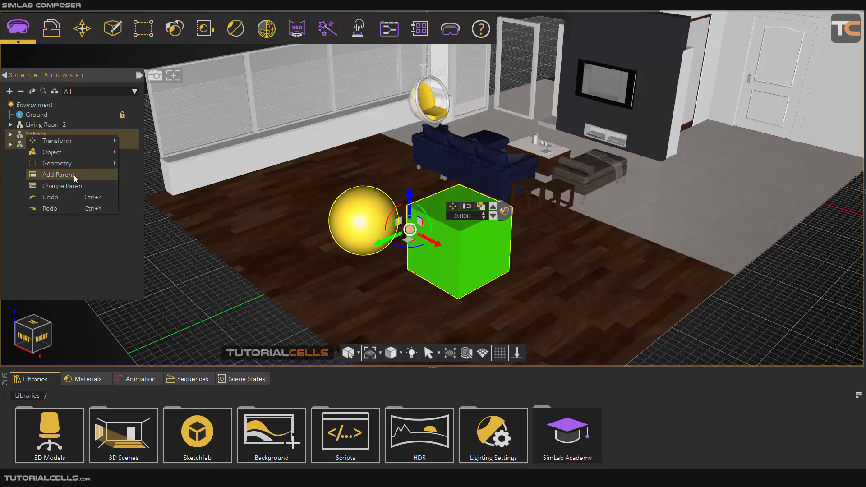
pyautogui.click(45, 175)
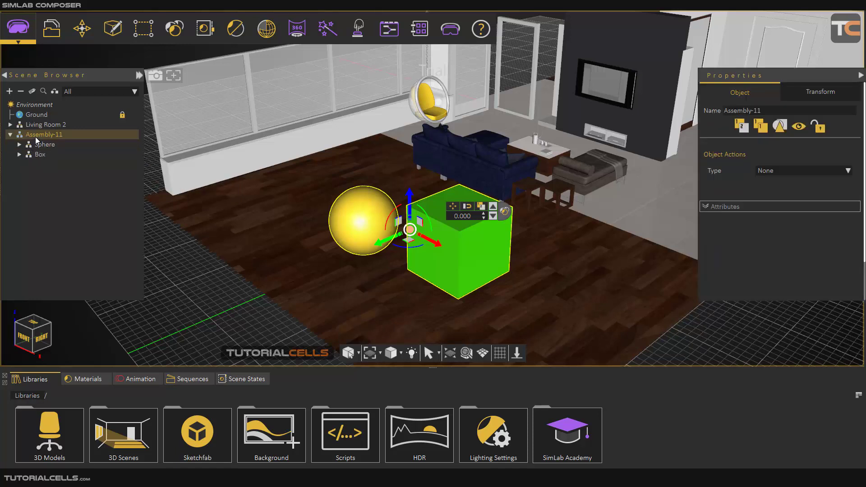
pyautogui.click(10, 135)
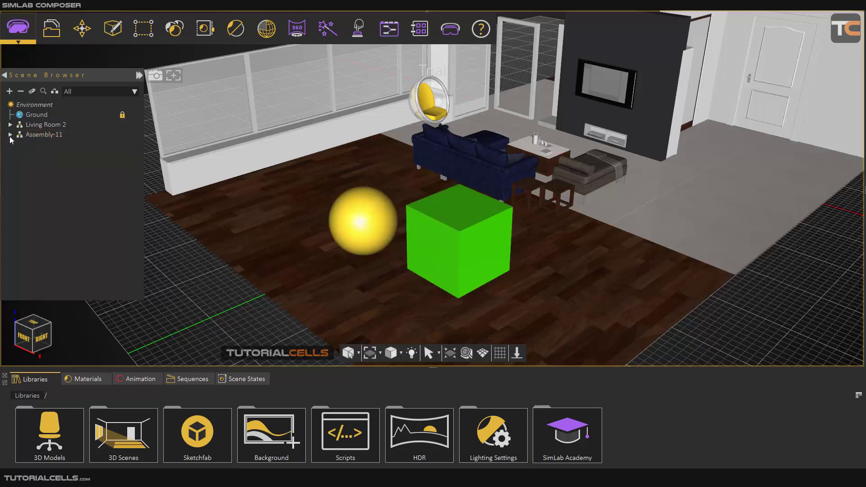
# Step: Move the new parent assembly with the sphere and box along its green axis, and delete the assembly
pyautogui.click(33, 135)
pyautogui.moveTo(375, 245)
pyautogui.mouseDown()
pyautogui.moveTo(338, 260)
pyautogui.moveTo(366, 257)
pyautogui.mouseUp()
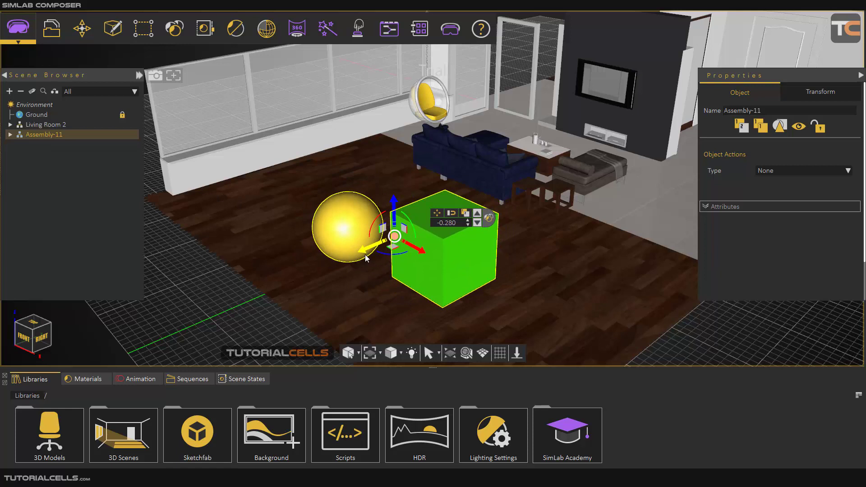
pyautogui.press('Delete')
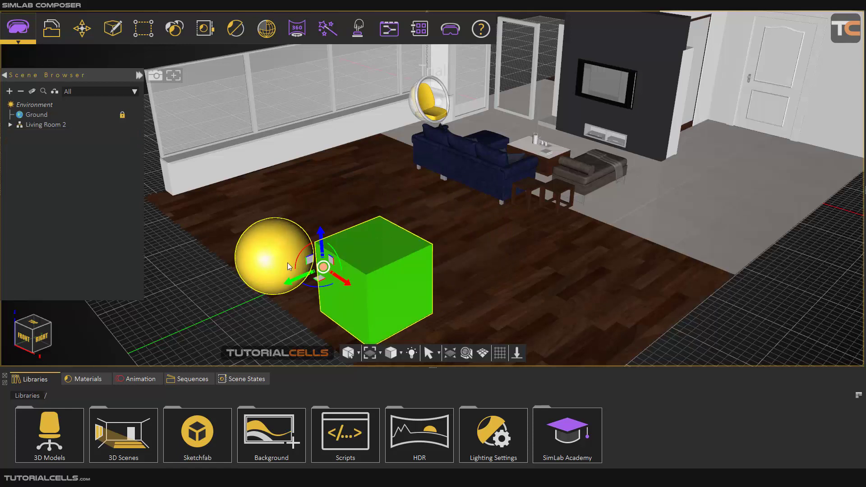
# Step: Examine the coffee table and its tea set up close from several angles
pyautogui.scroll(3, 550, 190)
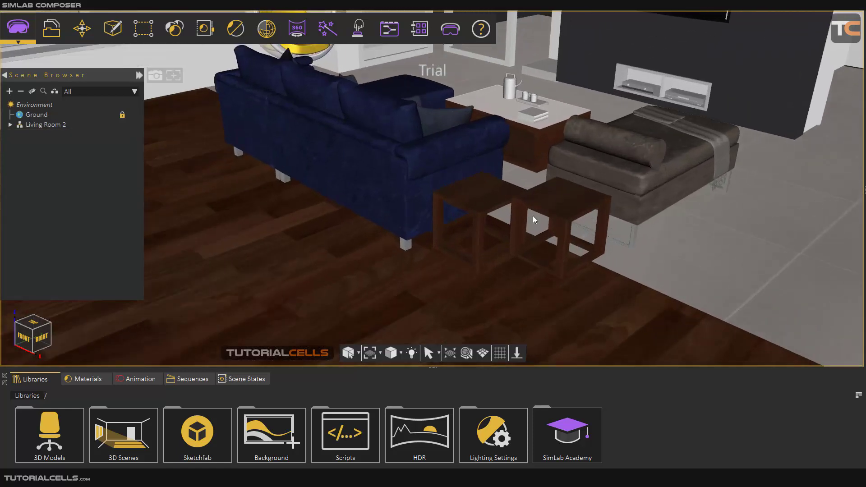
pyautogui.moveTo(476, 178); pyautogui.dragTo(426, 270, button='middle')
pyautogui.scroll(3, 514, 173)
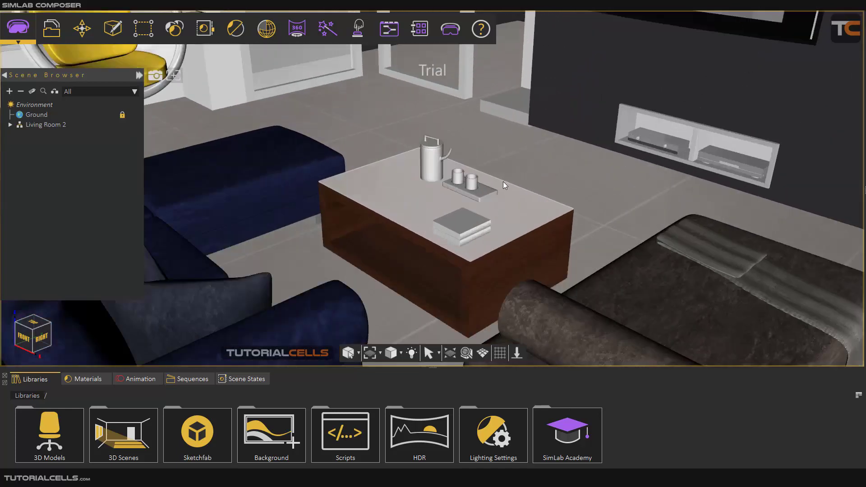
pyautogui.moveTo(495, 177); pyautogui.dragTo(497, 178, button='right')
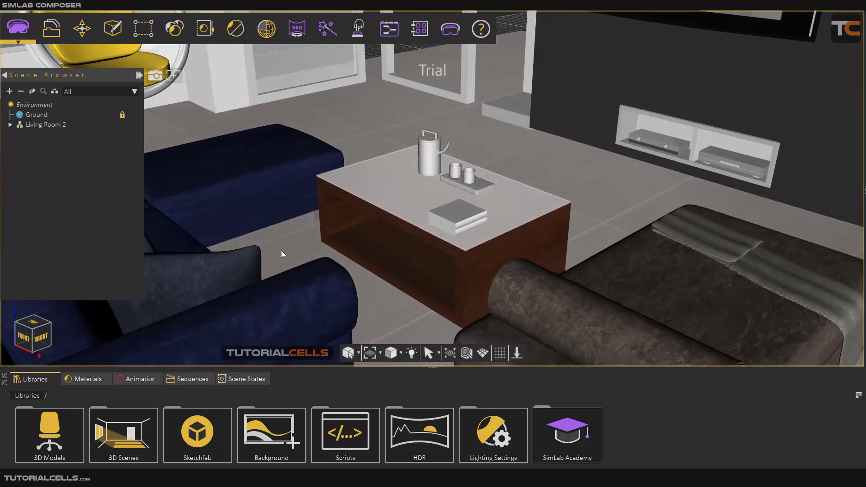
pyautogui.moveTo(546, 104); pyautogui.dragTo(558, 77, button='right')
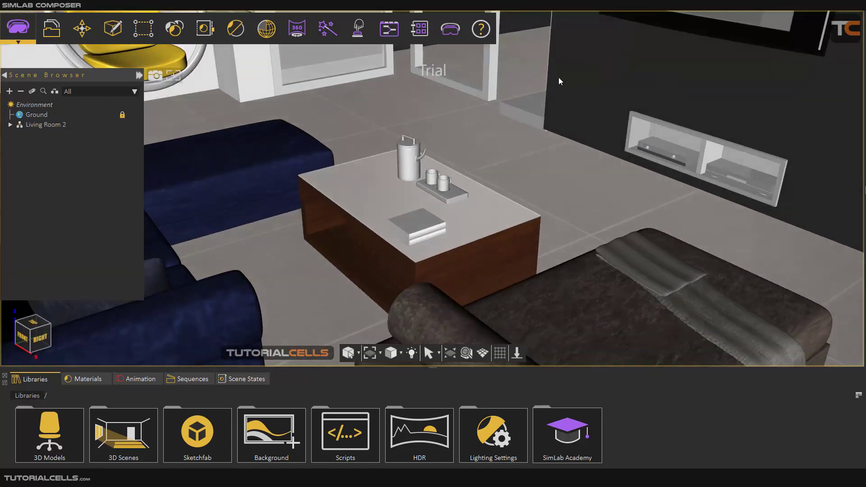
pyautogui.moveTo(558, 78); pyautogui.dragTo(594, 98)
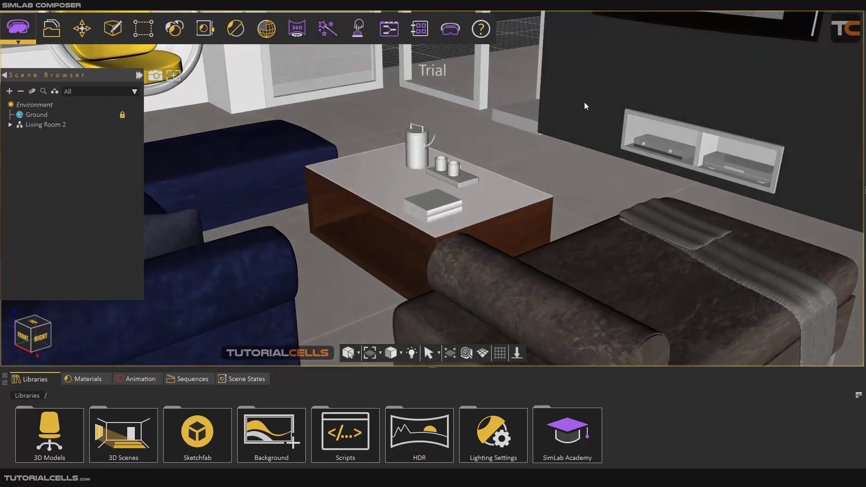
pyautogui.moveTo(507, 149); pyautogui.dragTo(500, 180, button='right')
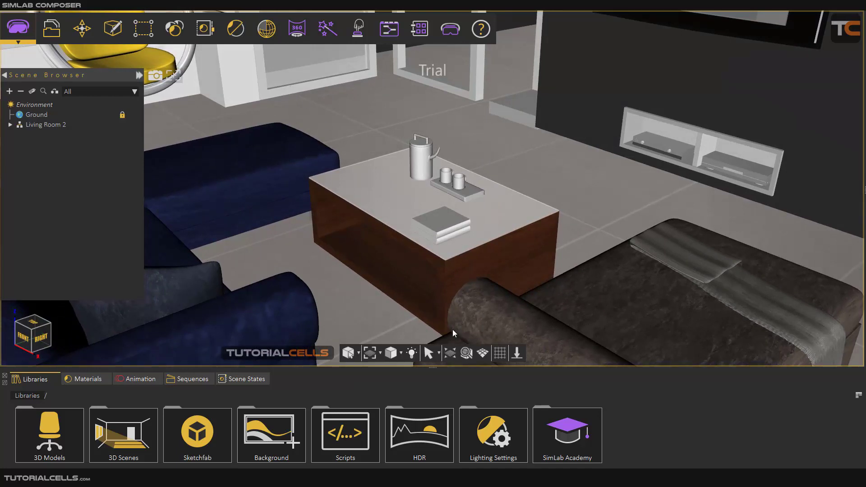
# Step: Orbit around the coffee table with Default view behavior, shift the view with Camera Pan, and restore Default view behavior
pyautogui.click(438, 353)
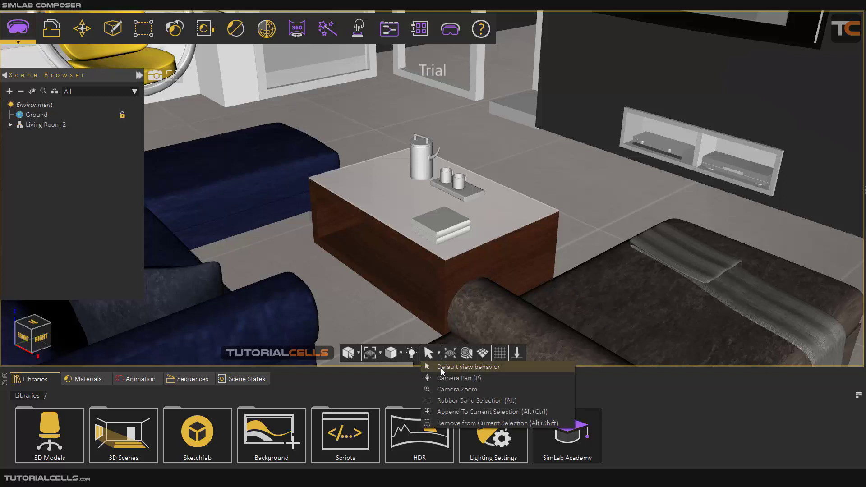
pyautogui.click(441, 368)
pyautogui.moveTo(481, 211); pyautogui.dragTo(464, 197)
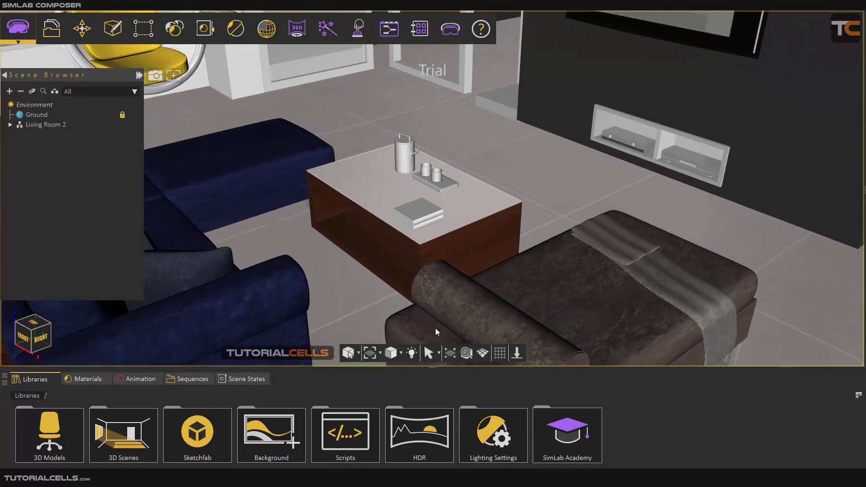
pyautogui.click(438, 353)
pyautogui.click(439, 379)
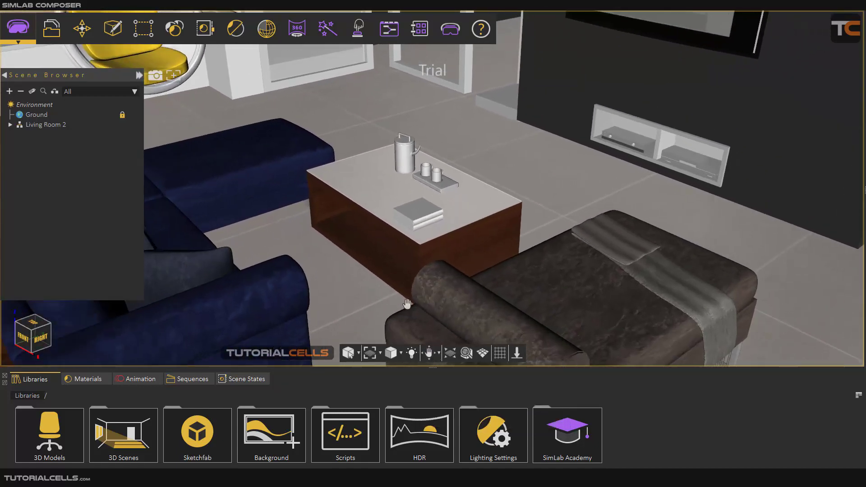
pyautogui.moveTo(407, 303); pyautogui.dragTo(489, 293)
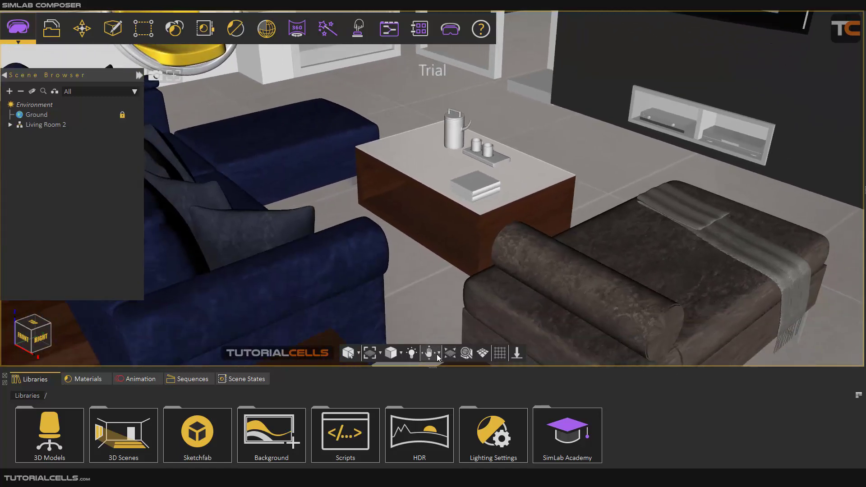
pyautogui.click(438, 356)
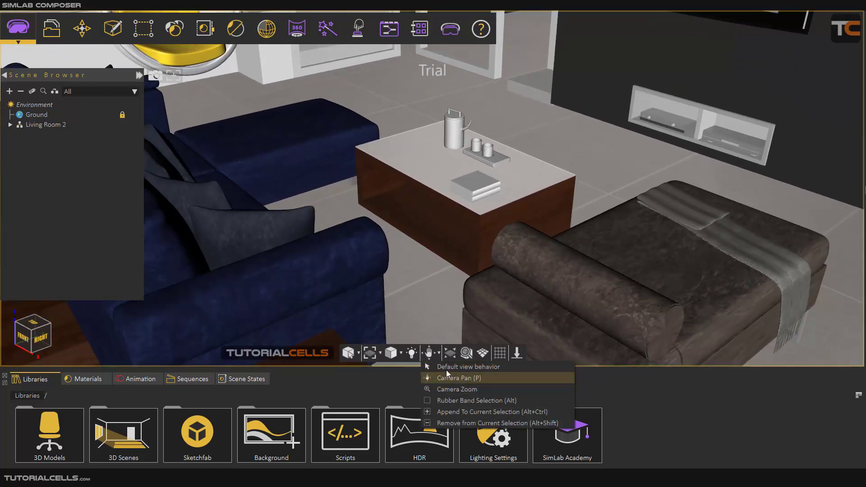
pyautogui.click(446, 367)
# Step: Rubber-band select the tea set and books on the coffee table and nudge them by 0.012
pyautogui.click(439, 354)
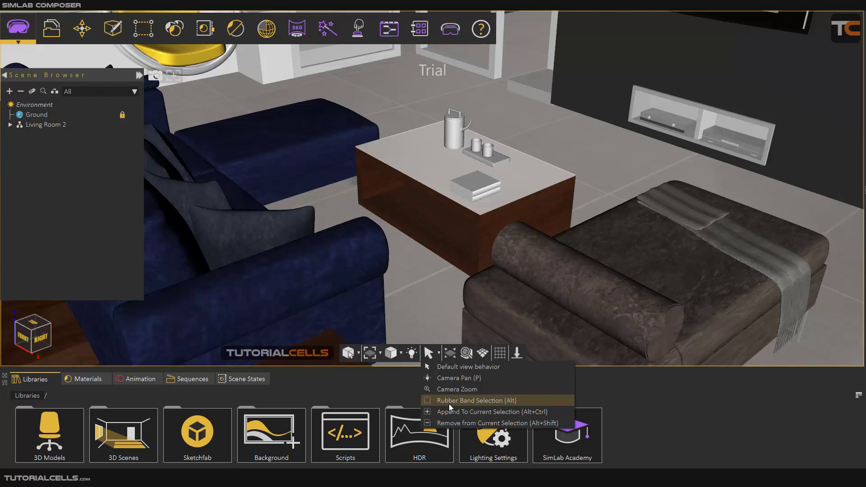
pyautogui.click(590, 130)
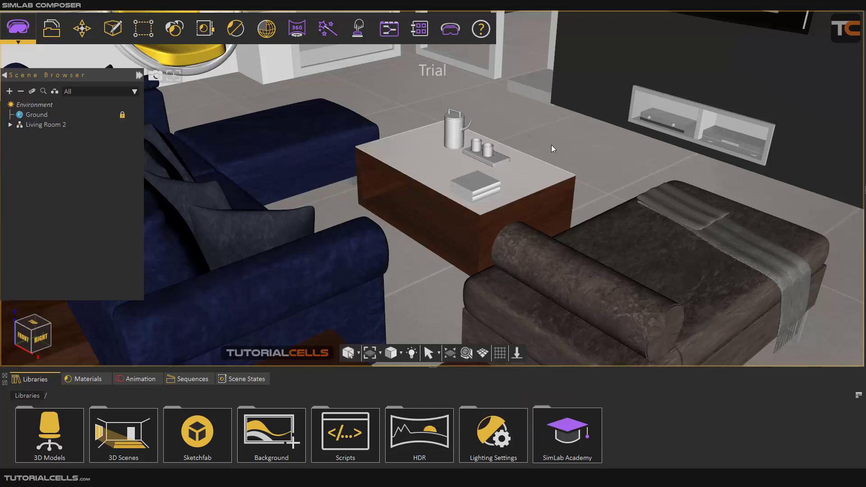
pyautogui.moveTo(547, 148)
pyautogui.mouseDown()
pyautogui.moveTo(517, 145)
pyautogui.moveTo(556, 143)
pyautogui.moveTo(562, 153)
pyautogui.moveTo(563, 146)
pyautogui.mouseUp()
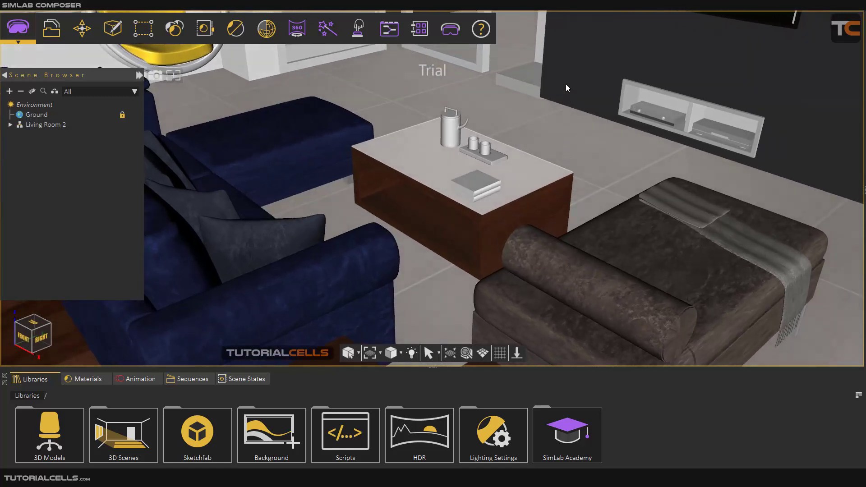
pyautogui.moveTo(565, 78); pyautogui.dragTo(399, 232)
pyautogui.moveTo(442, 164)
pyautogui.mouseDown()
pyautogui.moveTo(425, 161)
pyautogui.moveTo(445, 161)
pyautogui.mouseUp()
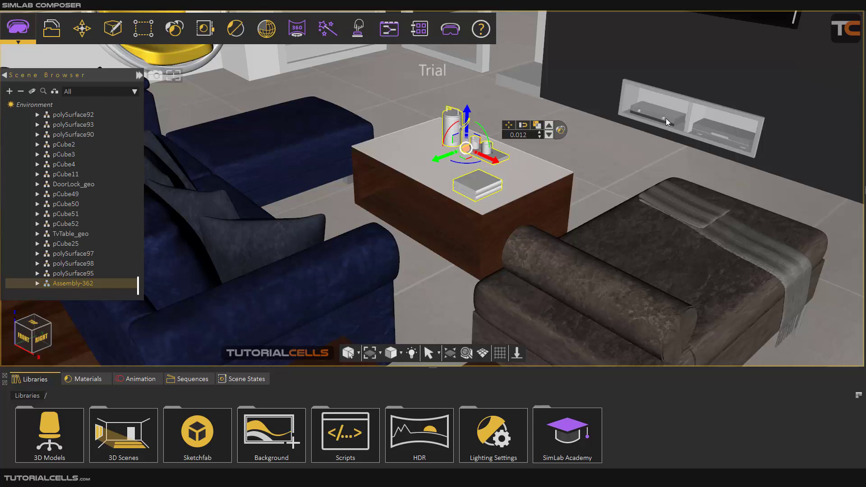
# Step: Append the devices in the wall shelf below the TV to the selection with a rubber band and remove them from it again
pyautogui.keyDown('ctrl'); pyautogui.moveTo(797, 80); pyautogui.dragTo(568, 186); pyautogui.keyUp('ctrl')
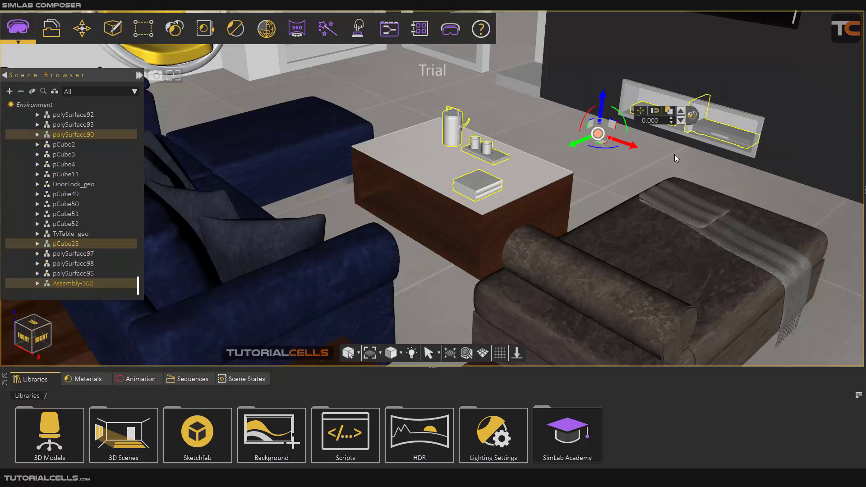
pyautogui.keyDown('ctrl'); pyautogui.moveTo(607, 57); pyautogui.dragTo(748, 155); pyautogui.keyUp('ctrl')
pyautogui.keyDown('ctrl'); pyautogui.moveTo(796, 95); pyautogui.dragTo(700, 166); pyautogui.keyUp('ctrl')
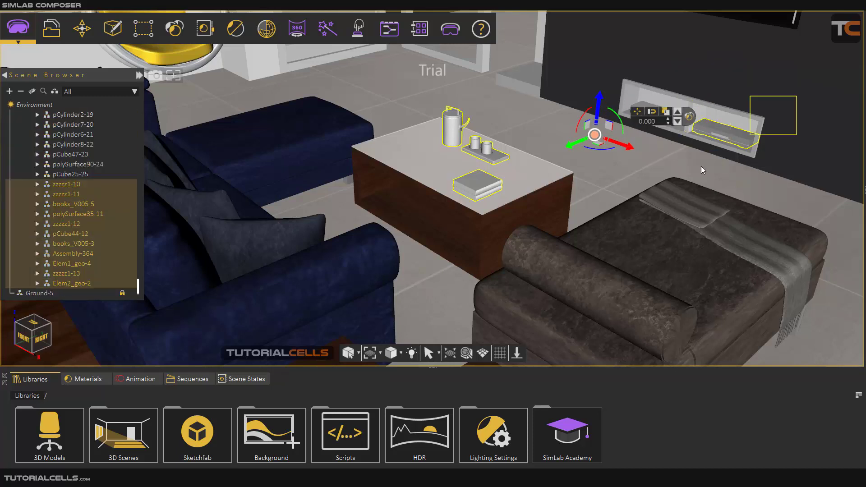
pyautogui.hotkey('ctrl', 'd')
pyautogui.keyDown('ctrl'); pyautogui.moveTo(611, 72); pyautogui.dragTo(770, 167); pyautogui.keyUp('ctrl')
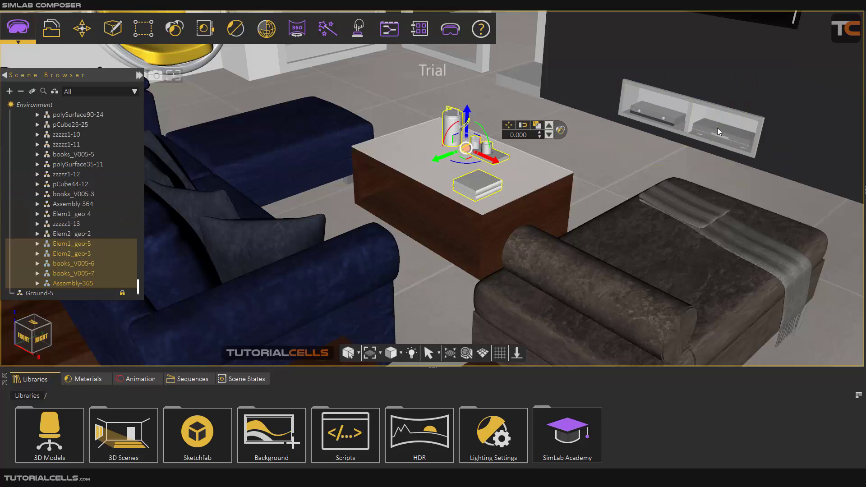
pyautogui.click(437, 353)
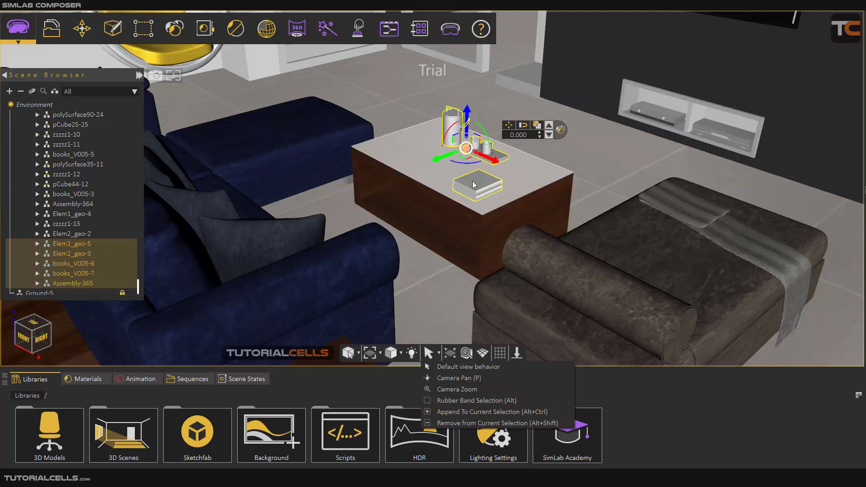
pyautogui.click(442, 260)
pyautogui.scroll(-7, 442, 260)
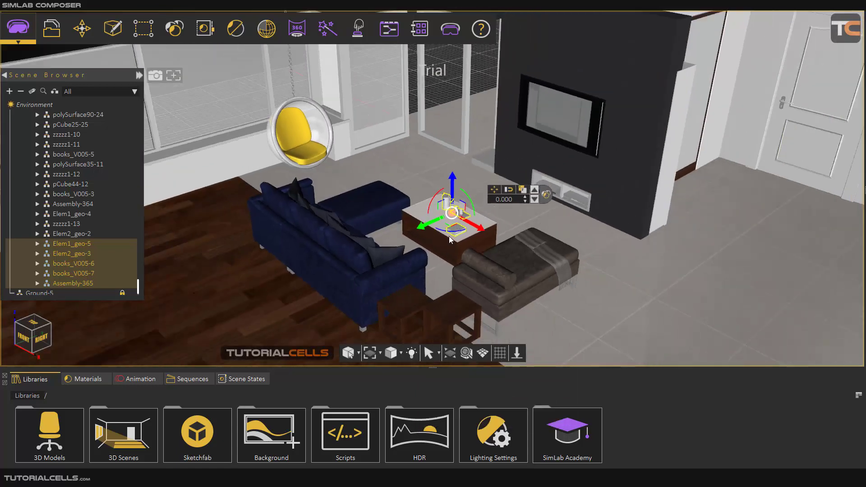